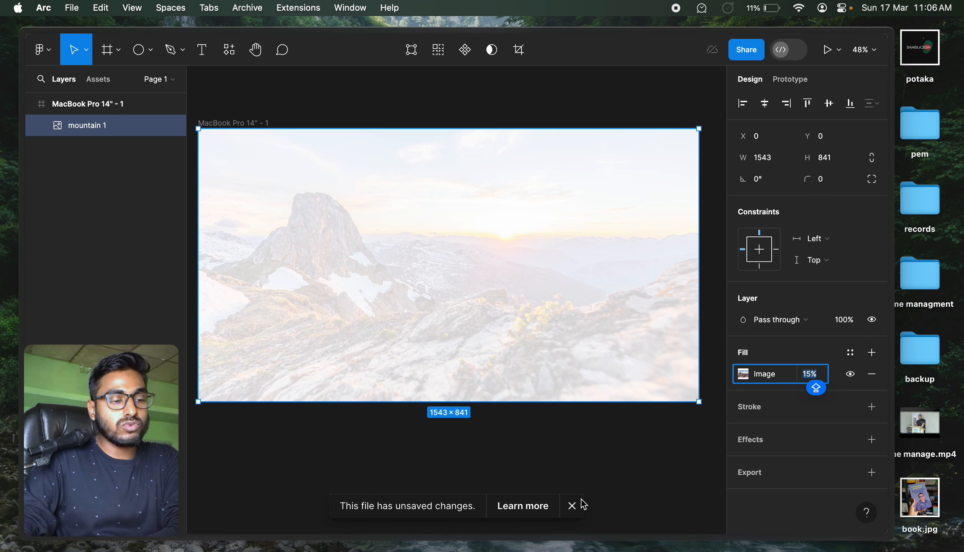
Set the opacity of the mountain picture's image fill to 100%.
{"action": "left_click", "coordinate": [571, 505]}
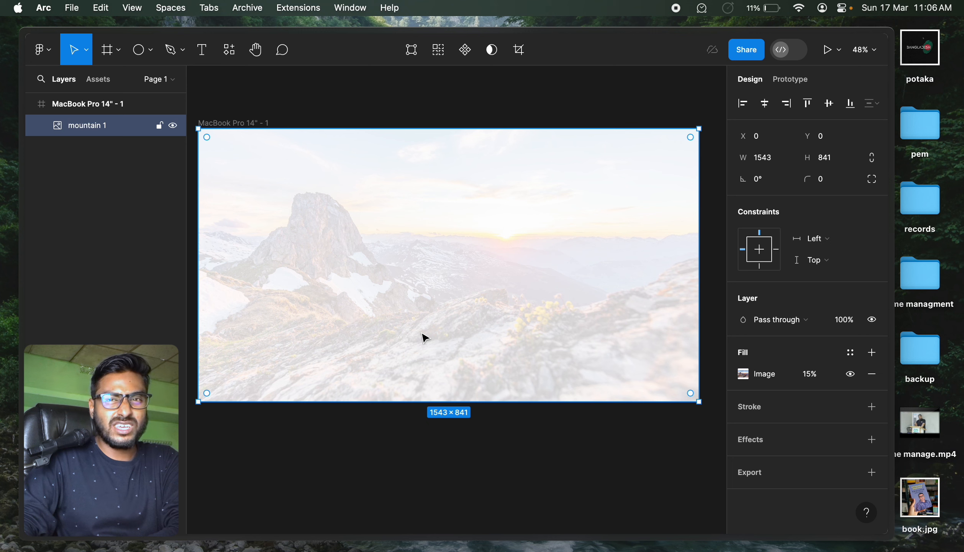
{"action": "left_click", "coordinate": [809, 378]}
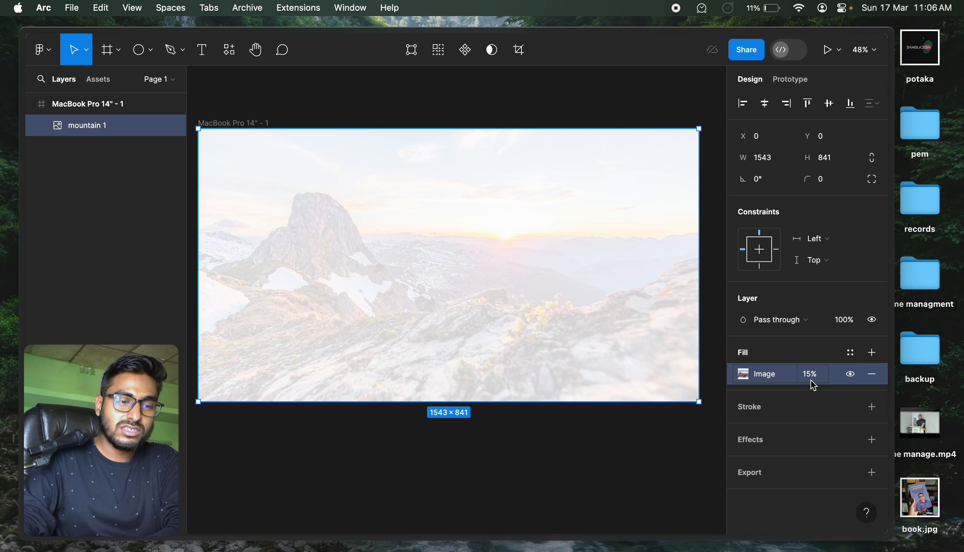
{"action": "type", "text": "100"}
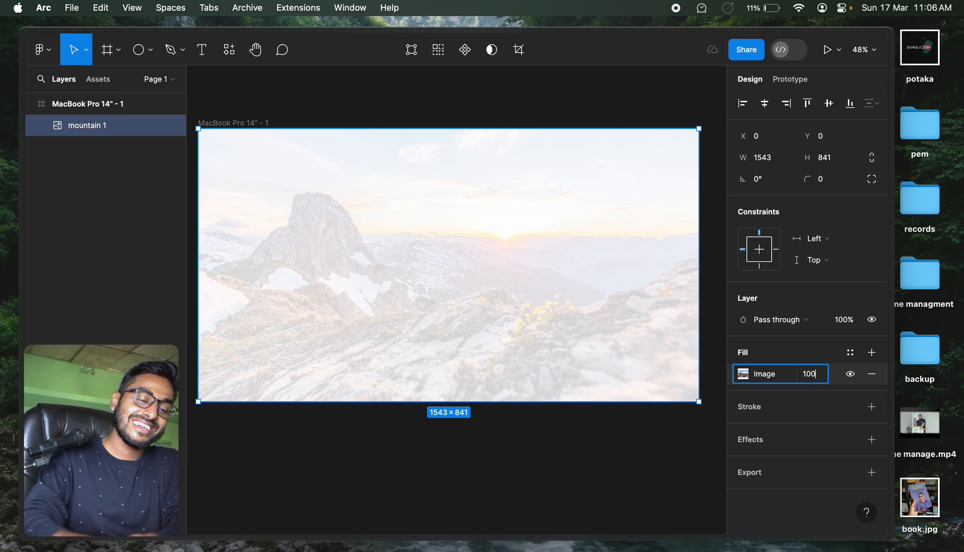
{"action": "key", "text": "Return"}
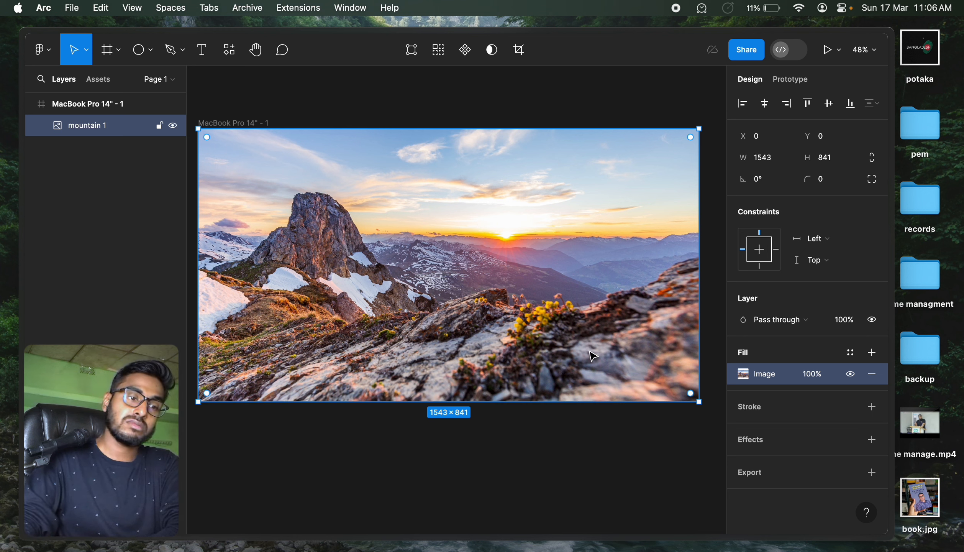
Try darkening the mountain picture by lowering its exposure, and return the exposure to neutral.
{"action": "left_click", "coordinate": [742, 375]}
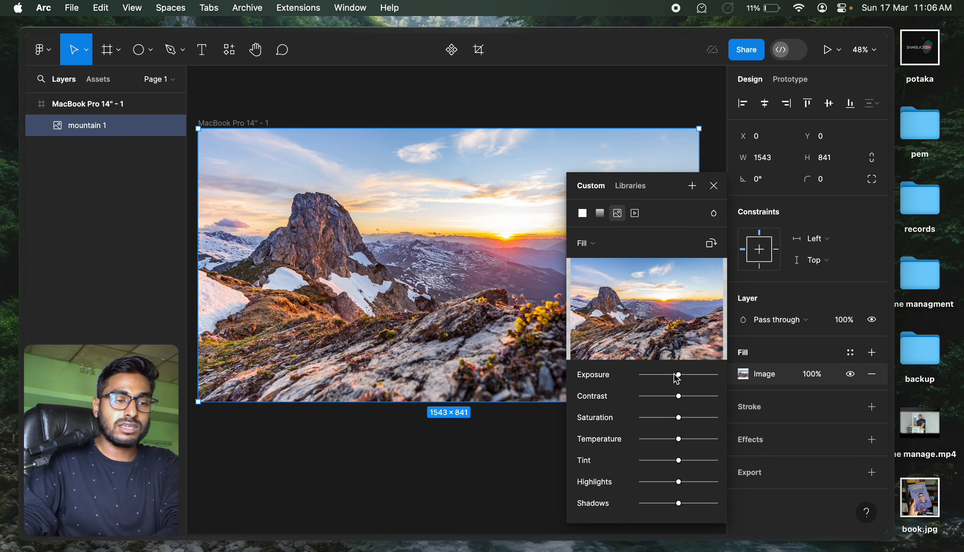
{"action": "left_click_drag", "start_coordinate": [677, 379], "coordinate": [652, 376]}
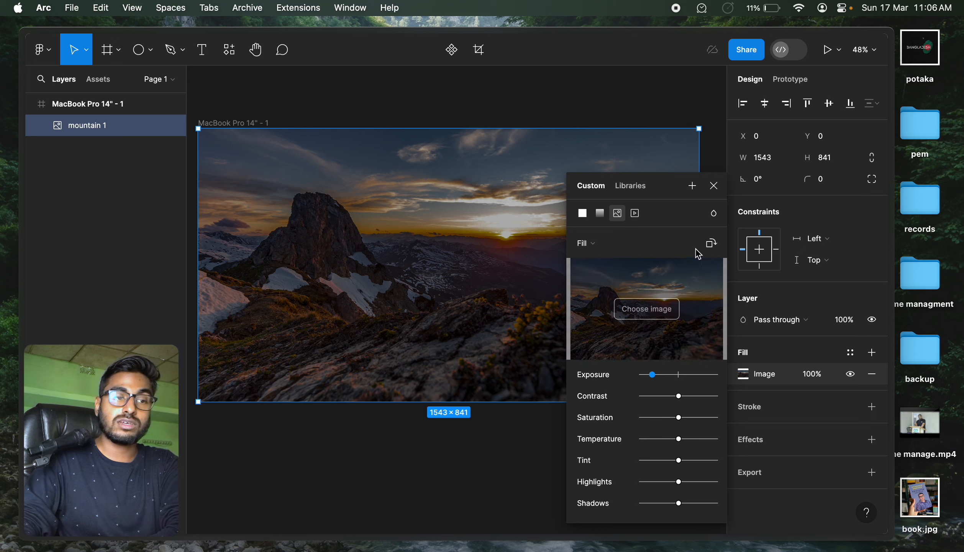
{"action": "left_click", "coordinate": [681, 378]}
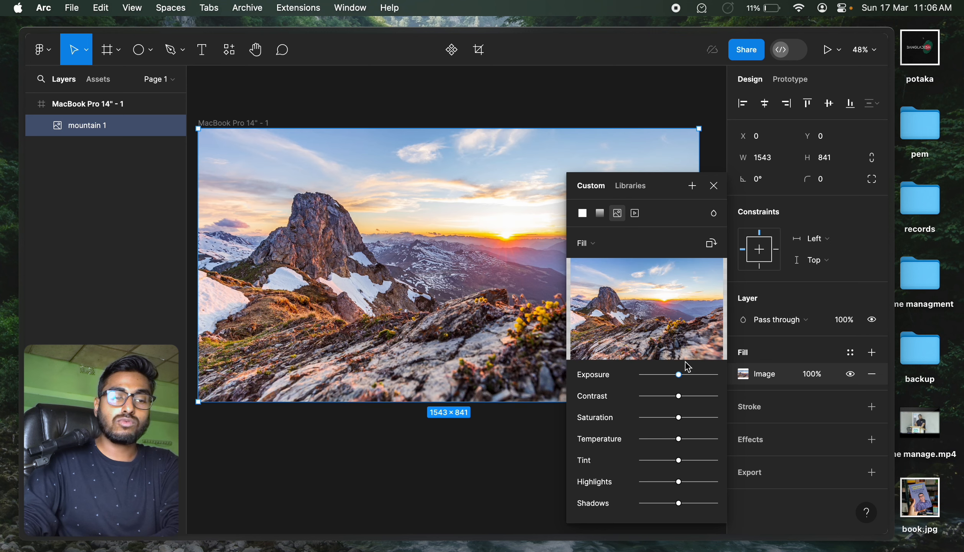
{"action": "left_click", "coordinate": [713, 186]}
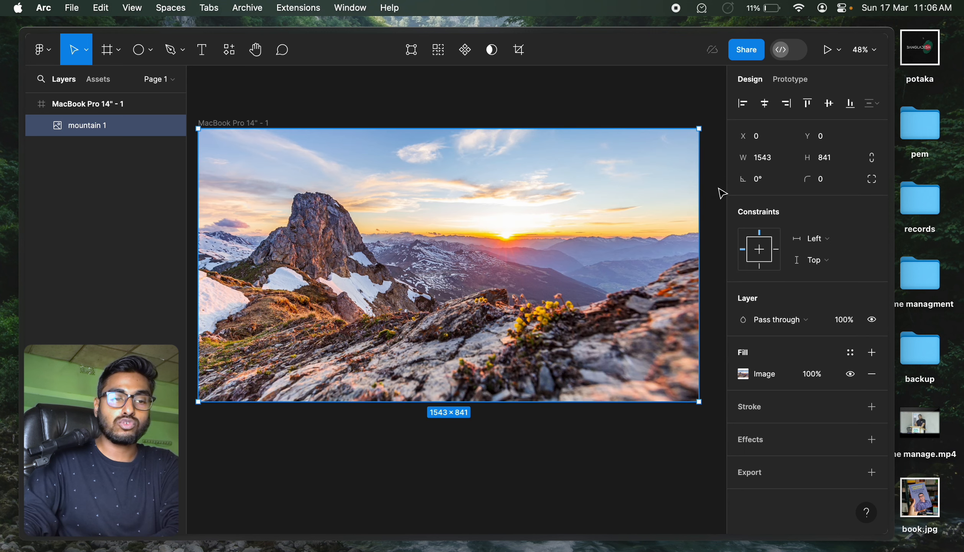
Add a black 20% fill over the mountain picture and undo the addition.
{"action": "left_click", "coordinate": [872, 352]}
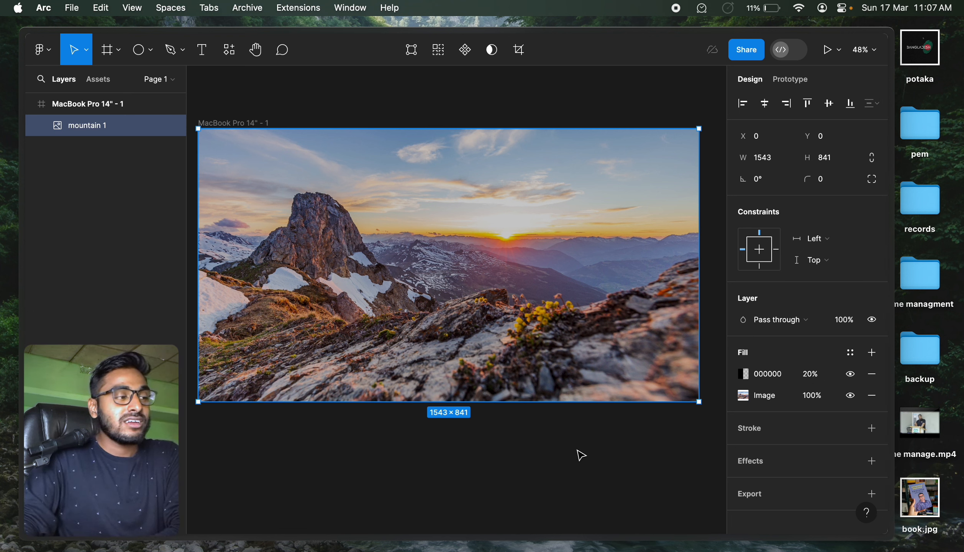
{"action": "key", "text": "super+z"}
{"action": "left_click", "coordinate": [519, 475]}
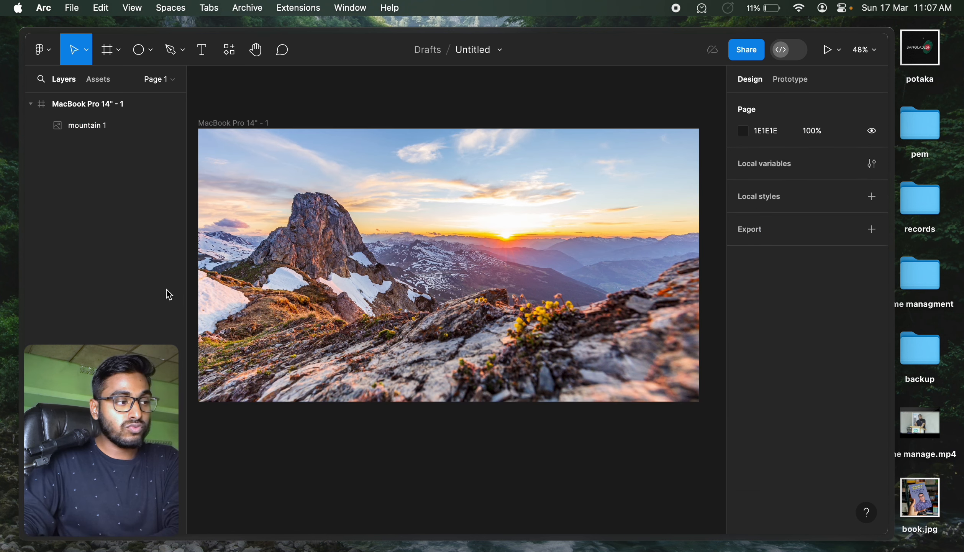
Add a solid 000000 fill above the mountain picture's image fill and set its opacity to 44%.
{"action": "left_click", "coordinate": [101, 119]}
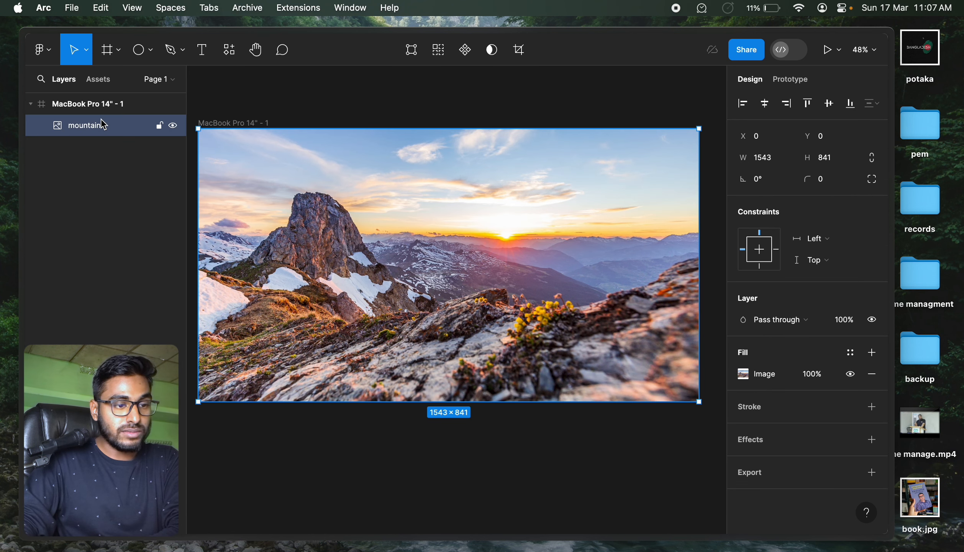
{"action": "left_click", "coordinate": [874, 359]}
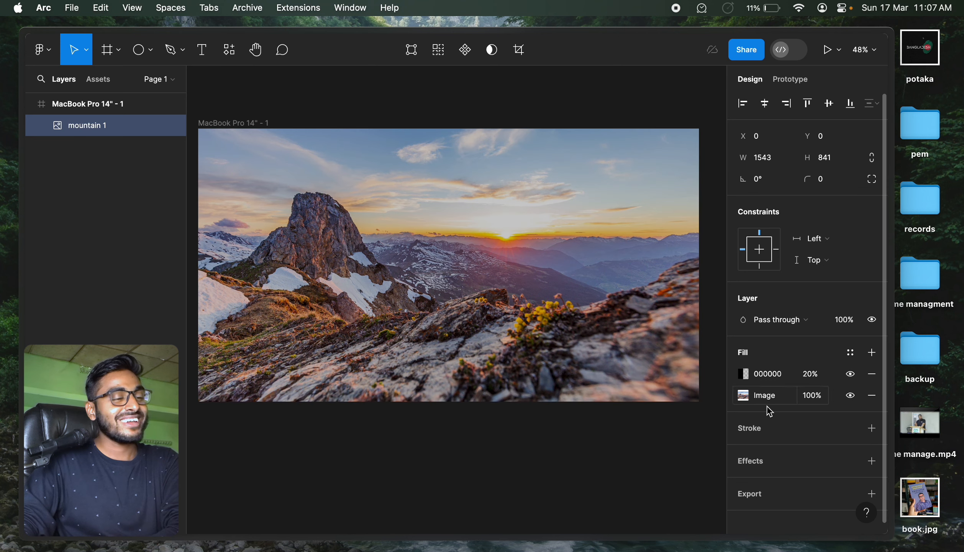
{"action": "left_click", "coordinate": [744, 373]}
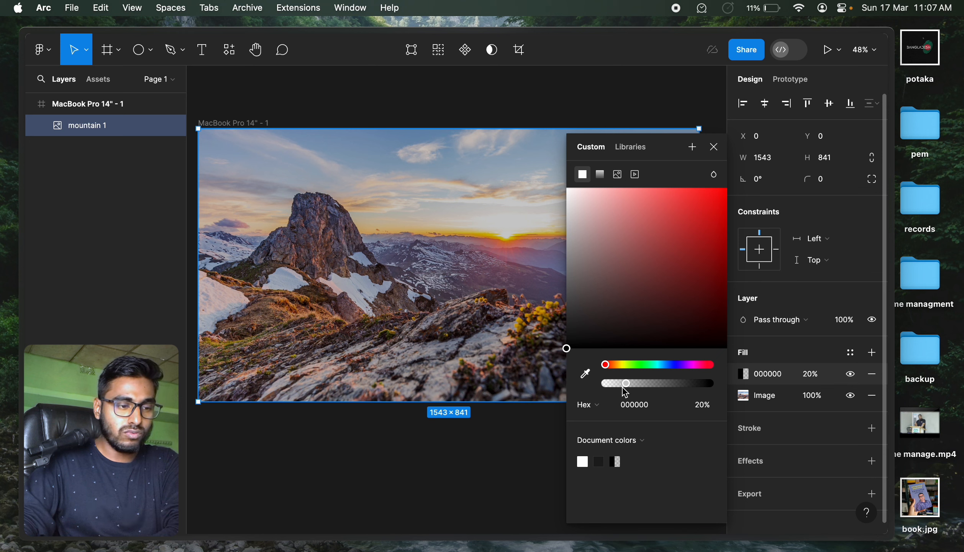
{"action": "left_click_drag", "start_coordinate": [626, 384], "coordinate": [670, 388]}
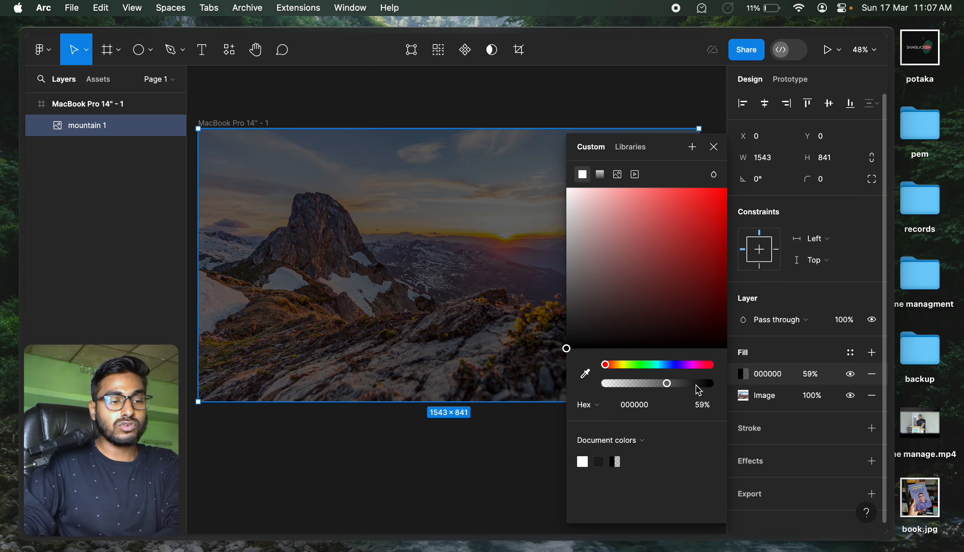
{"action": "left_click_drag", "start_coordinate": [696, 385], "coordinate": [657, 384]}
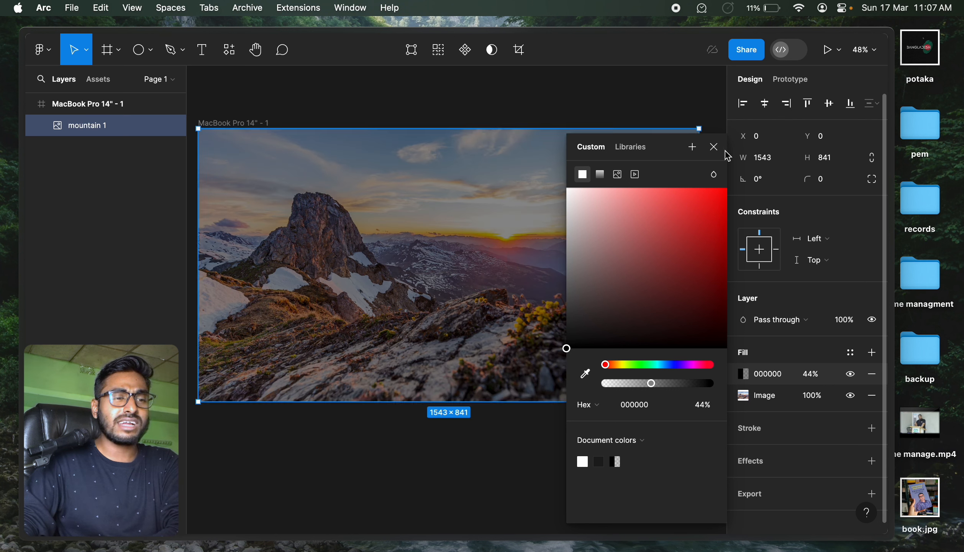
{"action": "left_click", "coordinate": [713, 148]}
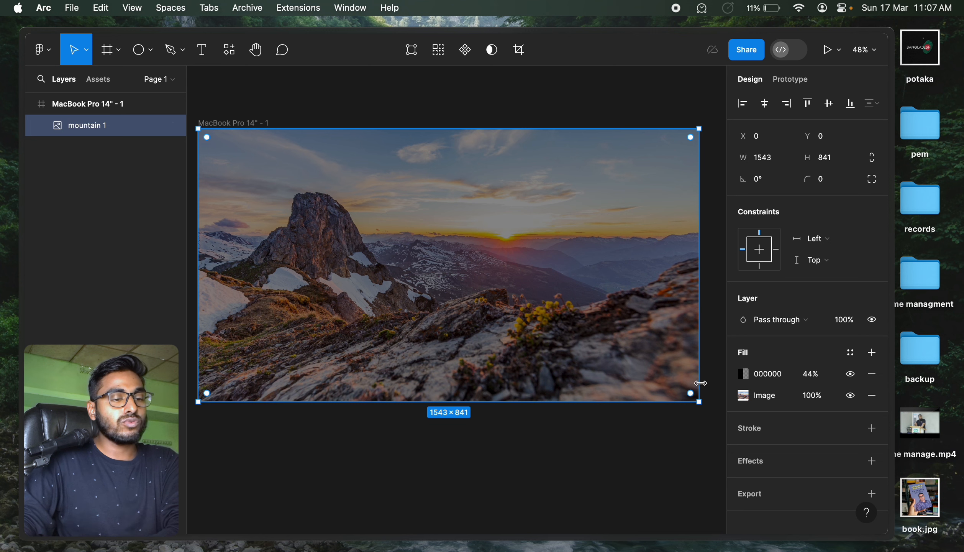
Try shrinking the mountain picture to about 955 × 551 from its edges, and undo both resizes.
{"action": "left_click_drag", "start_coordinate": [698, 368], "coordinate": [508, 358]}
{"action": "left_click_drag", "start_coordinate": [477, 401], "coordinate": [471, 302]}
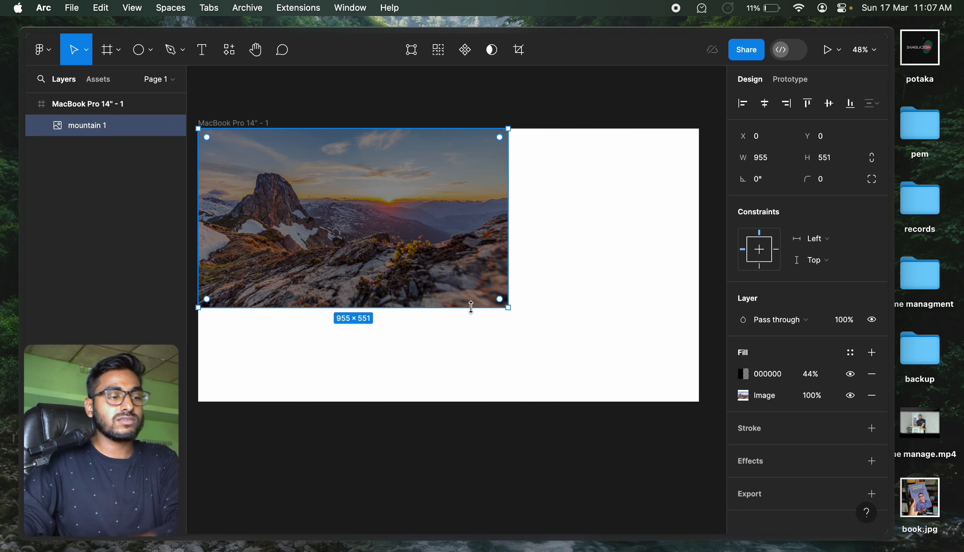
{"action": "key", "text": "super+z"}
{"action": "key", "text": "super+z"}
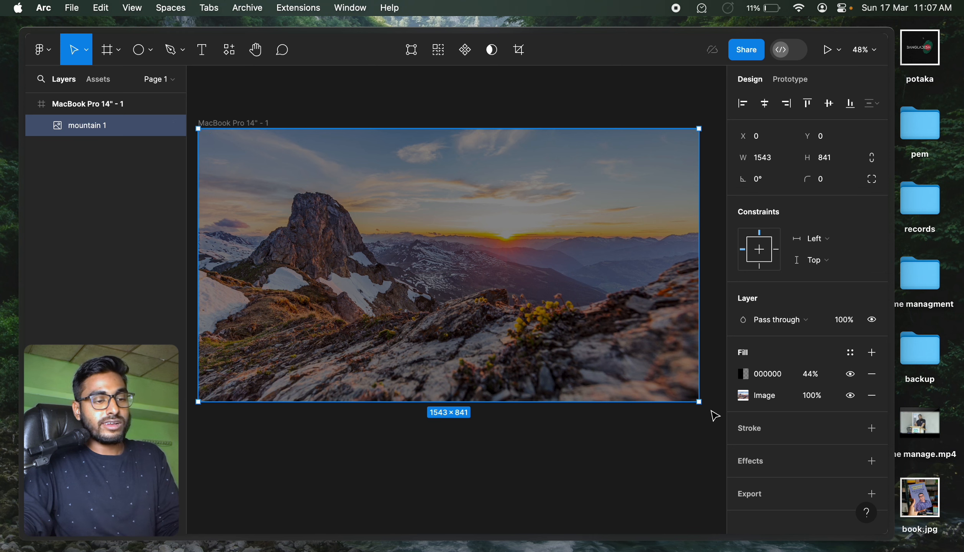
Scale the mountain picture down to about 646 × 352 and place it near the frame's centre at about X 437, Y 229.
{"action": "left_click_drag", "start_coordinate": [697, 400], "coordinate": [510, 301]}
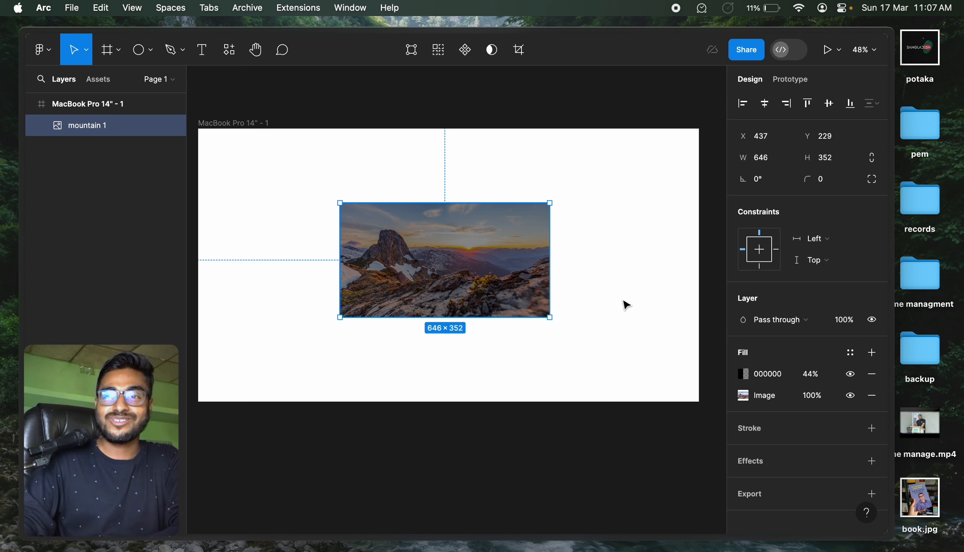
{"action": "left_click", "coordinate": [561, 362]}
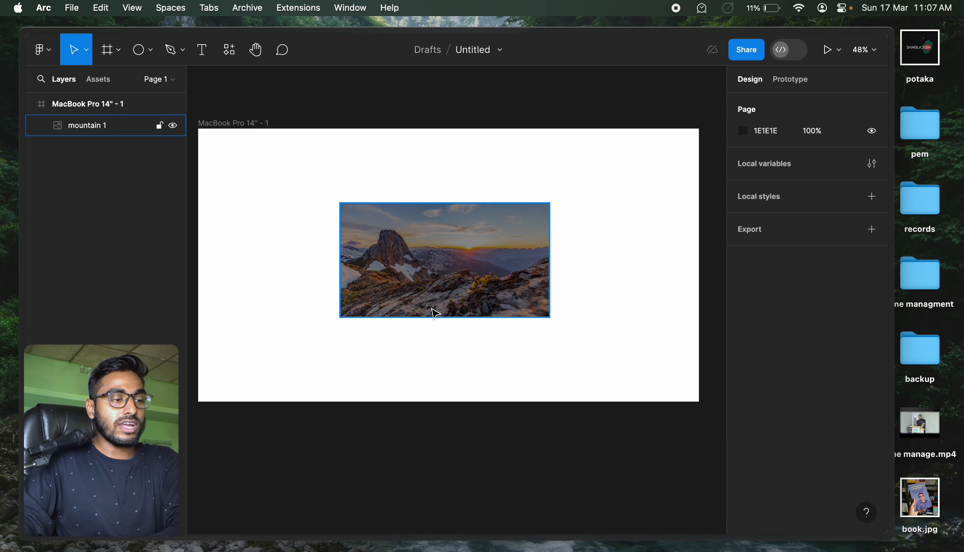
Round the mountain picture's corners with a radius of 25.
{"action": "left_click", "coordinate": [433, 309]}
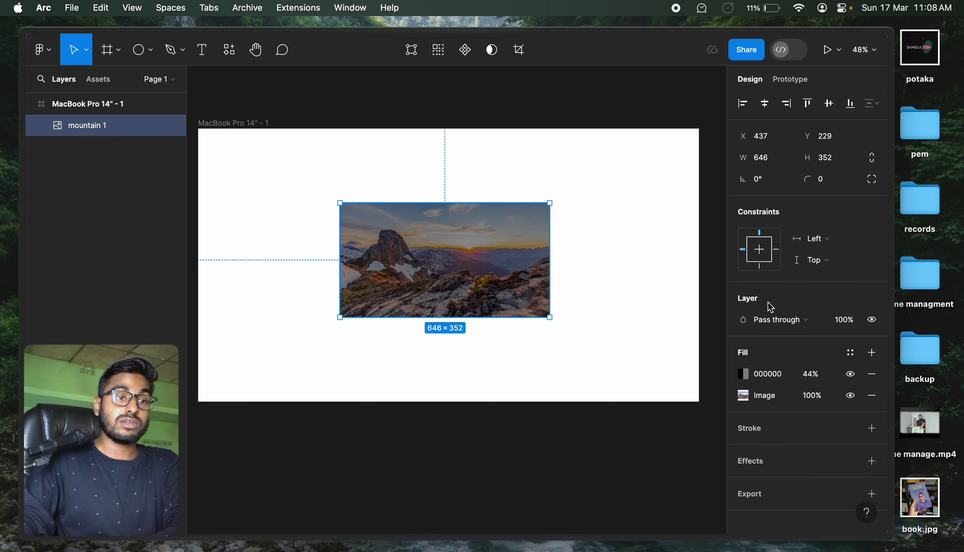
{"action": "left_click", "coordinate": [827, 179]}
{"action": "type", "text": "25"}
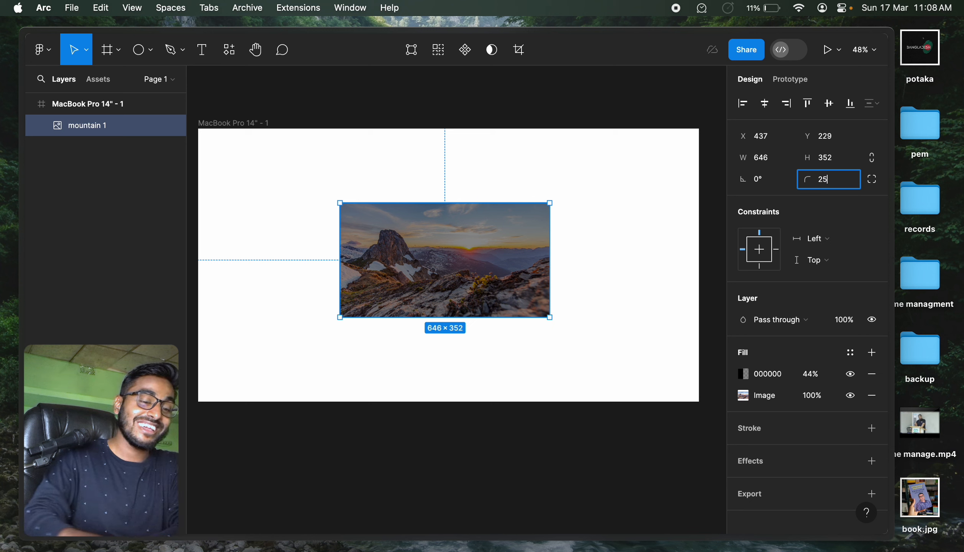
{"action": "key", "text": "Return"}
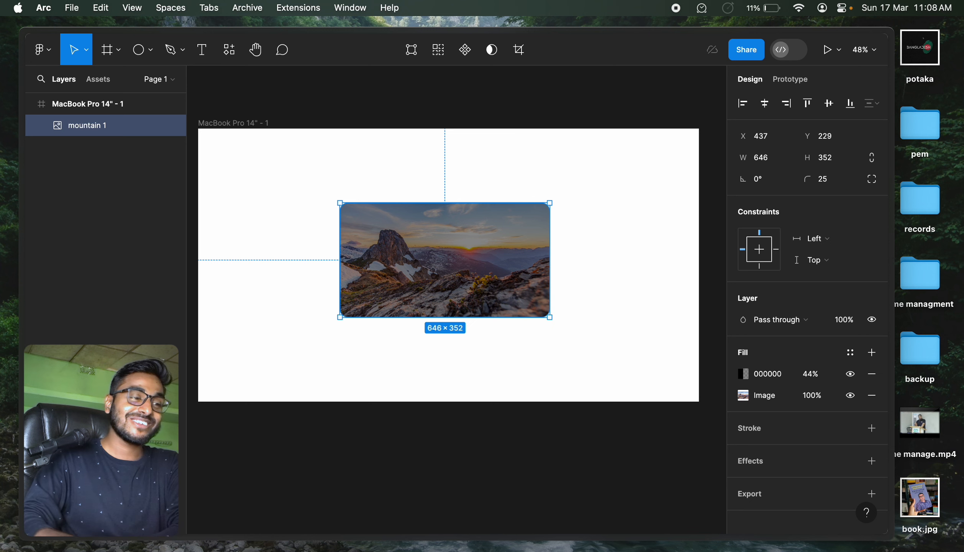
Try larger corner radii of 55 and 2590 on the mountain picture.
{"action": "left_click", "coordinate": [844, 183]}
{"action": "type", "text": "55"}
{"action": "key", "text": "Return"}
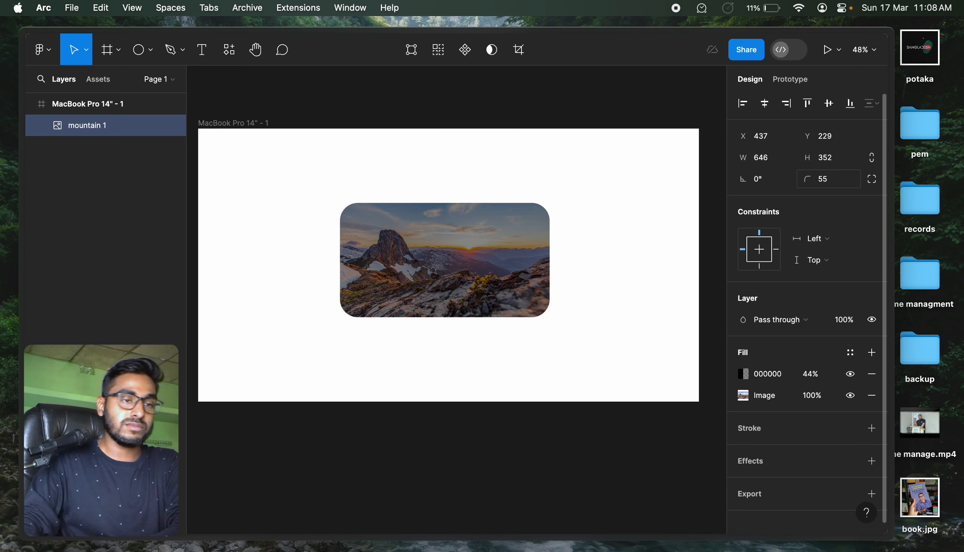
{"action": "left_click", "coordinate": [844, 184]}
{"action": "type", "text": "2590"}
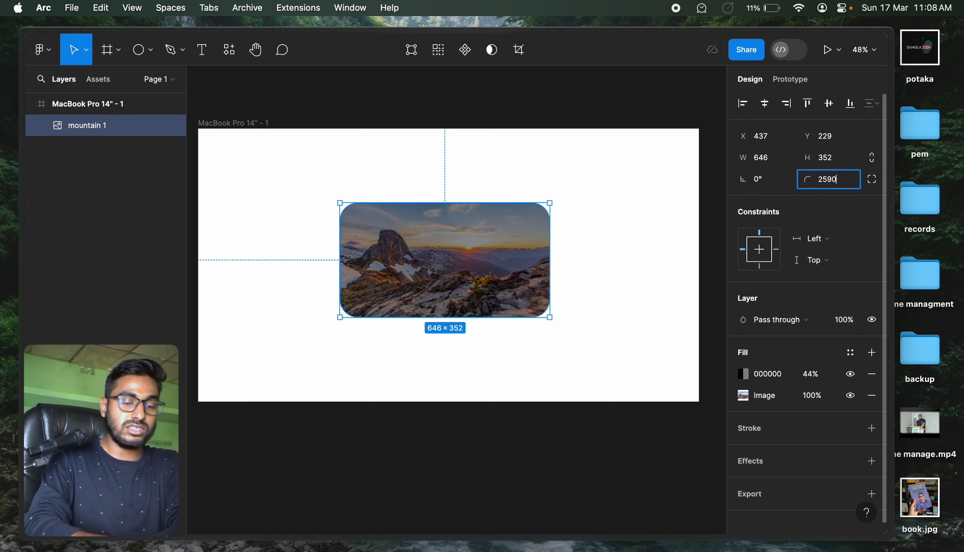
{"action": "key", "text": "Return"}
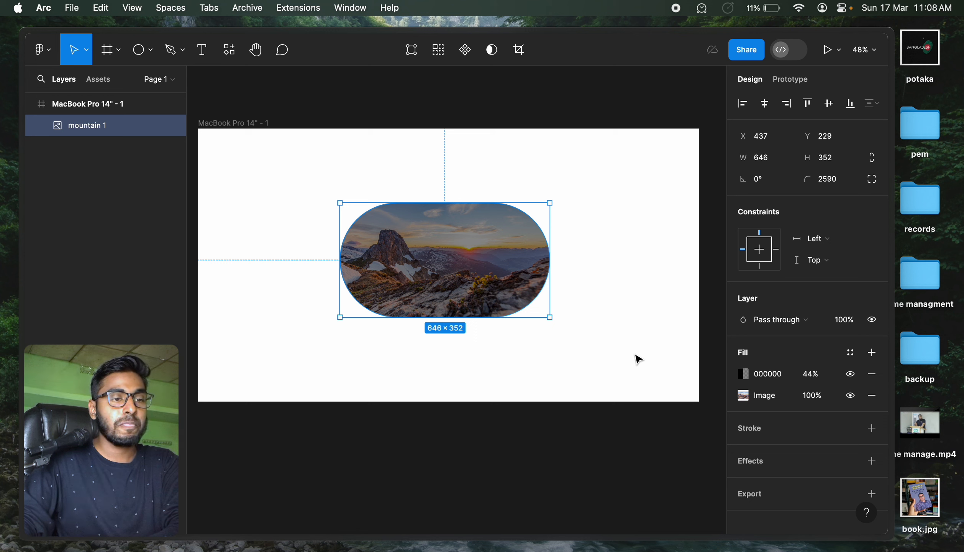
Reset the mountain picture's corner radius to 0.
{"action": "left_click", "coordinate": [768, 163]}
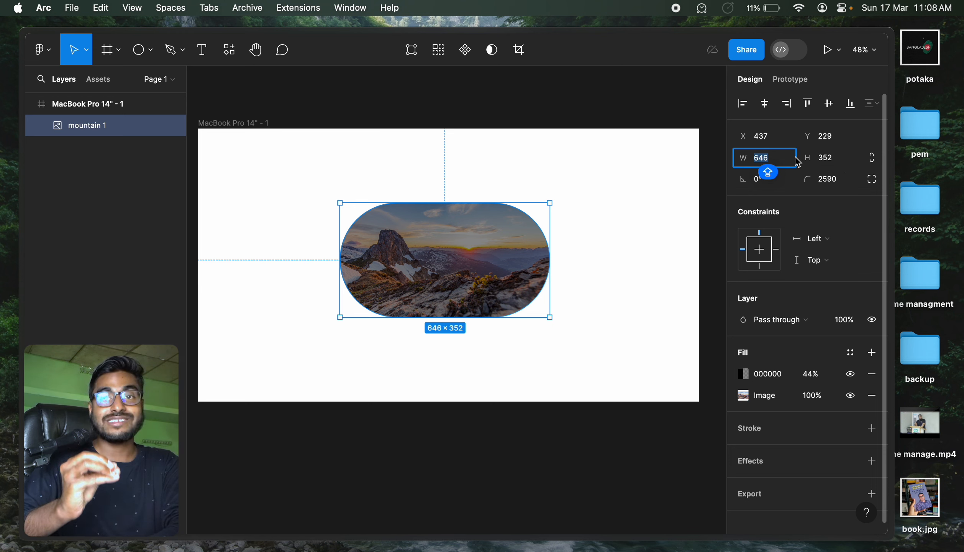
{"action": "left_click", "coordinate": [841, 181]}
{"action": "type", "text": "0"}
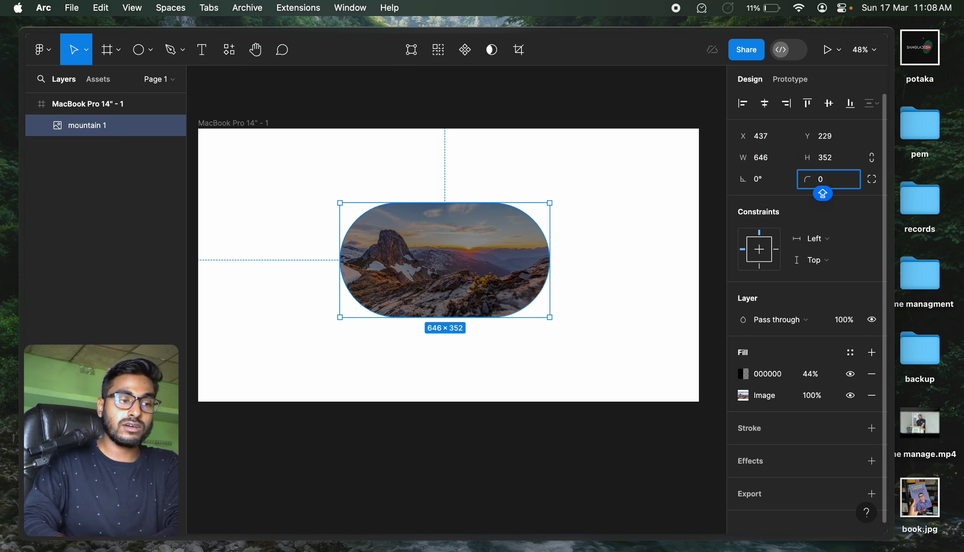
{"action": "key", "text": "Return"}
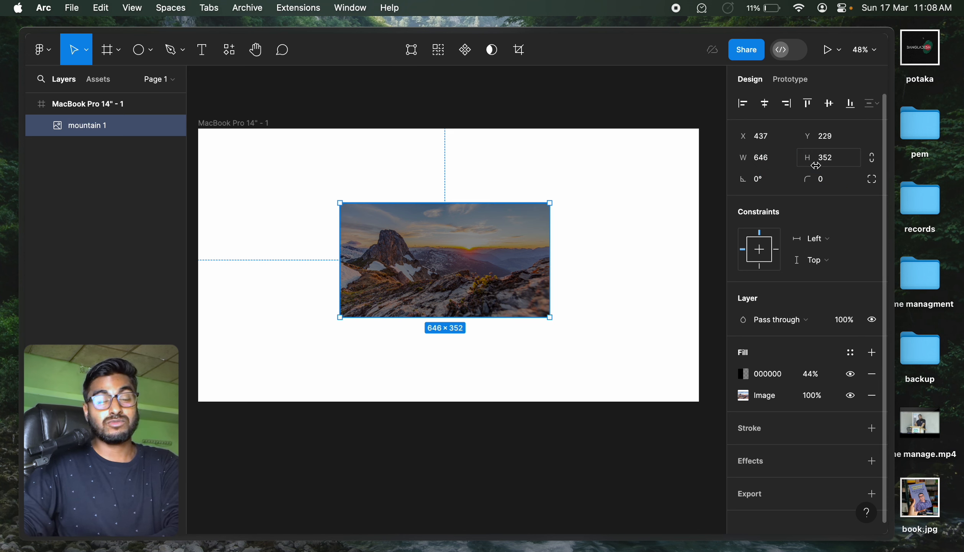
Resize the mountain picture to a square with width 500 and height 500, and keep it selected.
{"action": "left_click", "coordinate": [788, 160]}
{"action": "double_click", "coordinate": [788, 160]}
{"action": "type", "text": "5"}
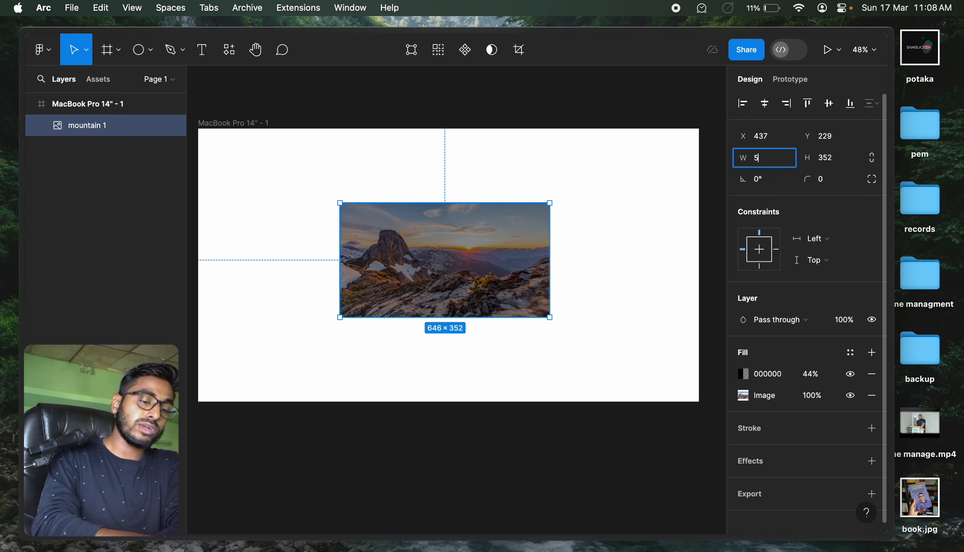
{"action": "type", "text": "00"}
{"action": "key", "text": "Return"}
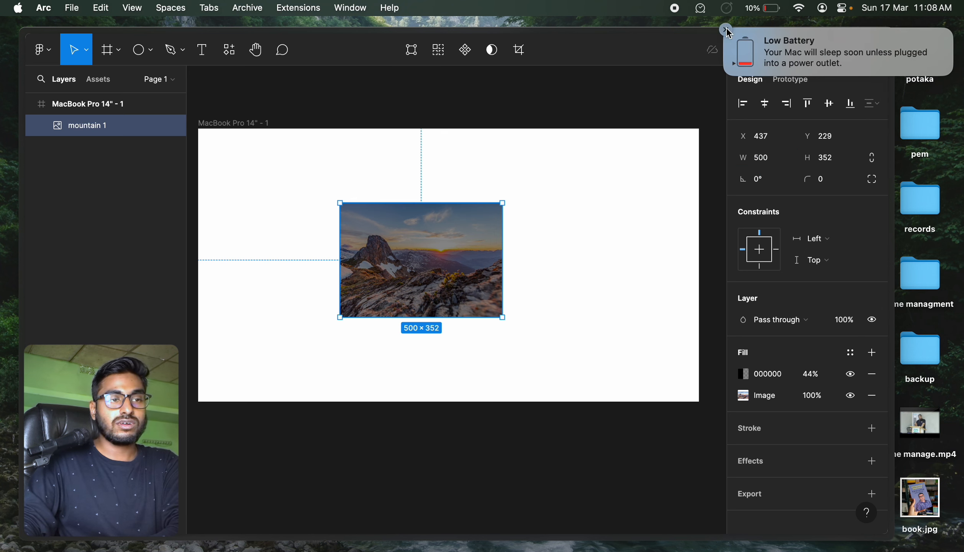
{"action": "left_click", "coordinate": [727, 30]}
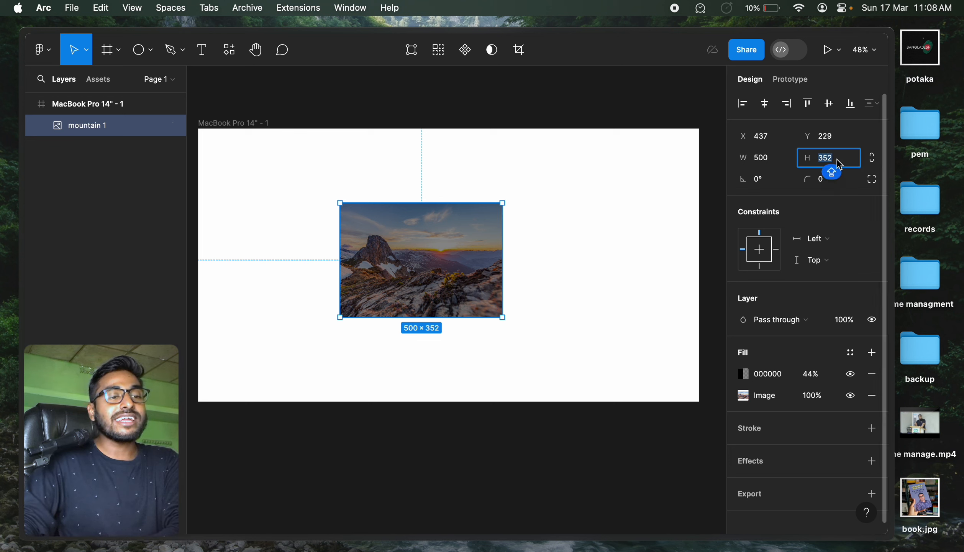
{"action": "type", "text": "500"}
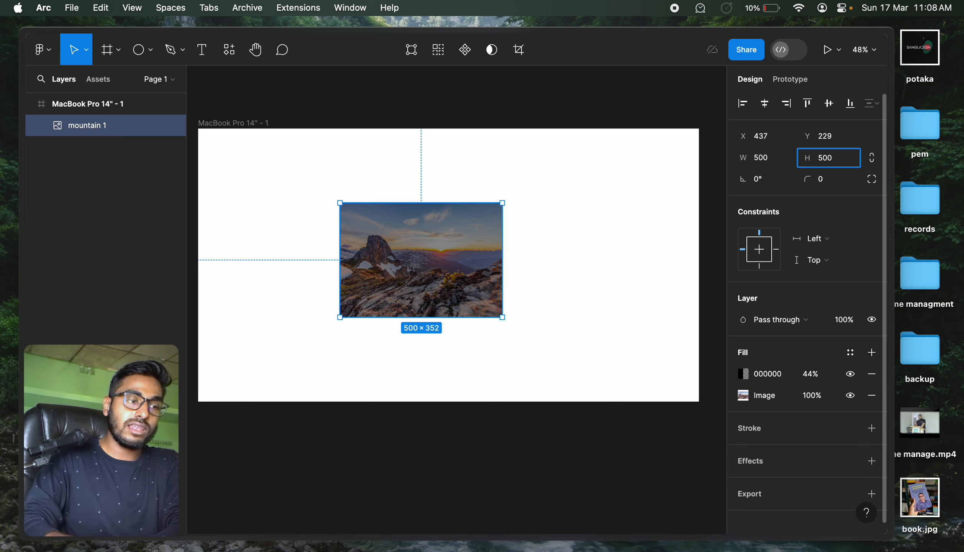
{"action": "key", "text": "Return"}
{"action": "left_click", "coordinate": [575, 336]}
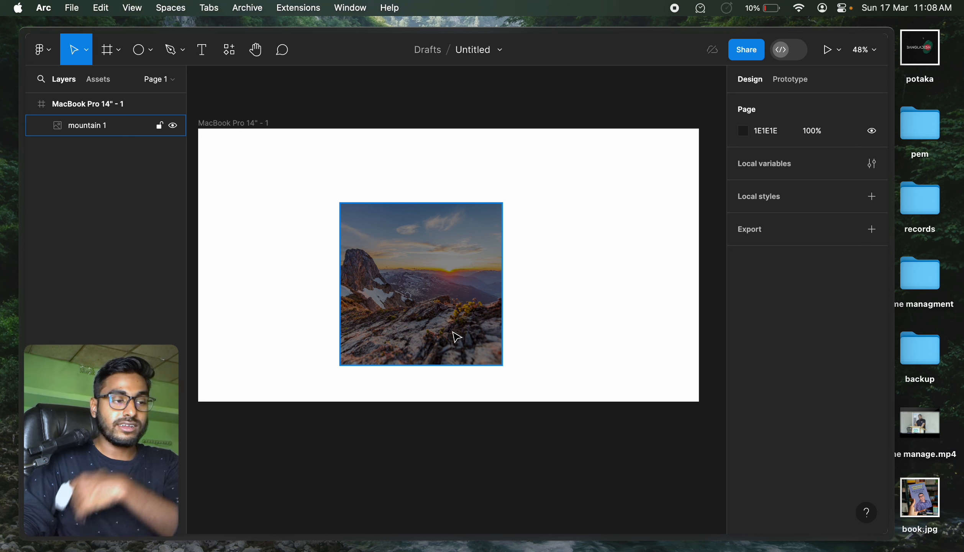
{"action": "left_click", "coordinate": [454, 320]}
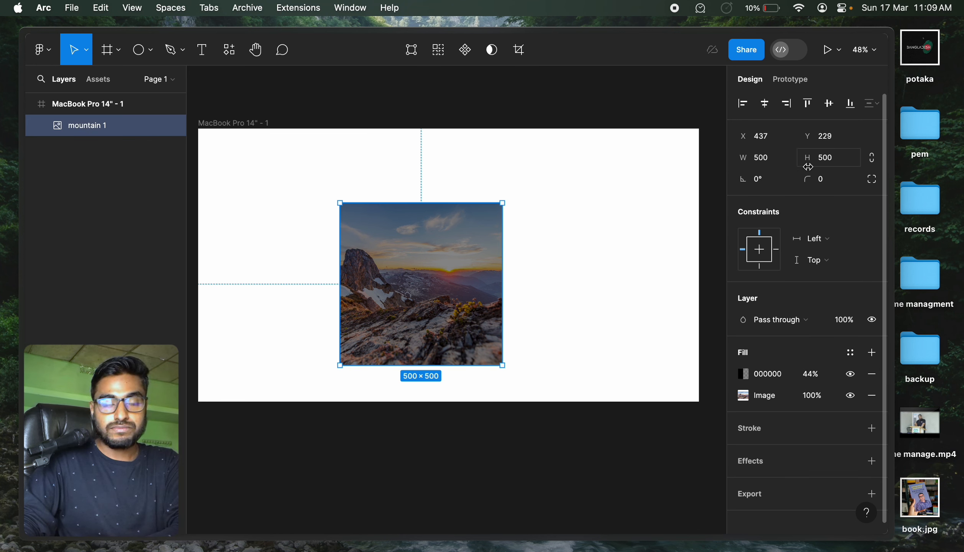
Try a corner radius of 100 on the square mountain picture, and raise it to 500 to make a circle.
{"action": "left_click", "coordinate": [836, 182]}
{"action": "type", "text": "100"}
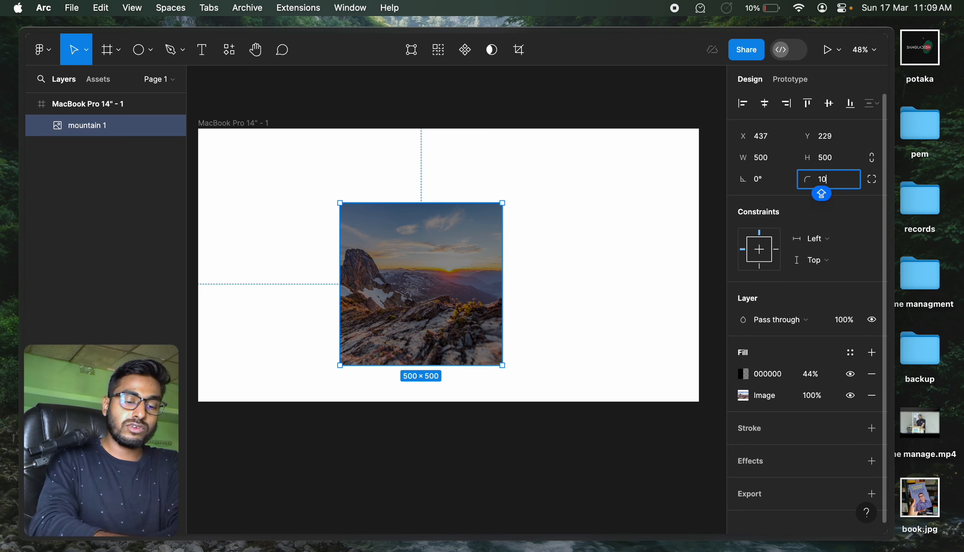
{"action": "key", "text": "Return"}
{"action": "left_click", "coordinate": [831, 186]}
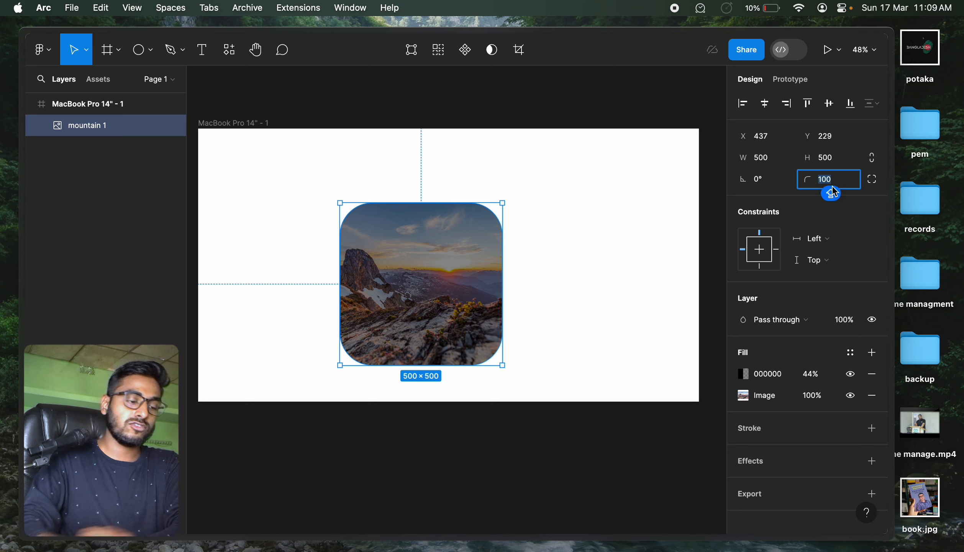
{"action": "type", "text": "500"}
{"action": "key", "text": "Return"}
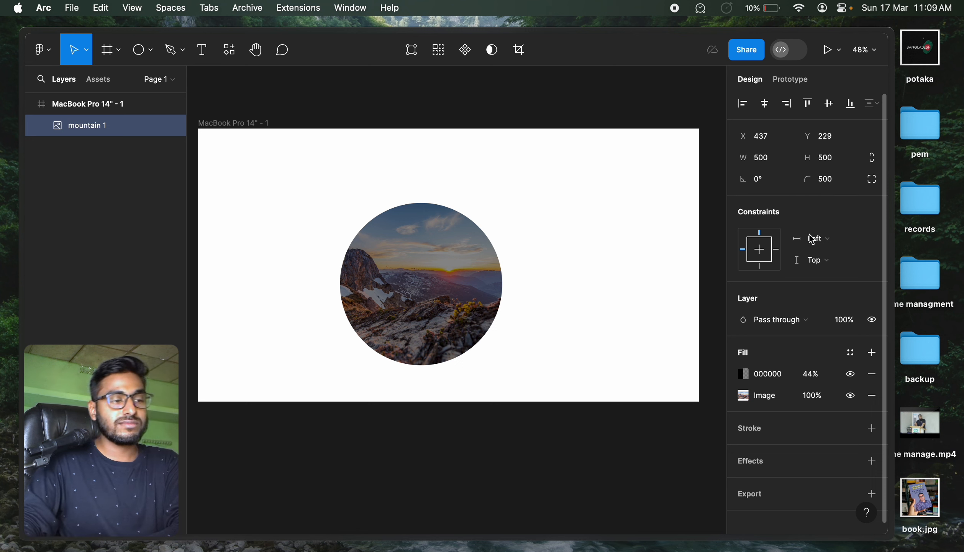
{"action": "left_click", "coordinate": [585, 345]}
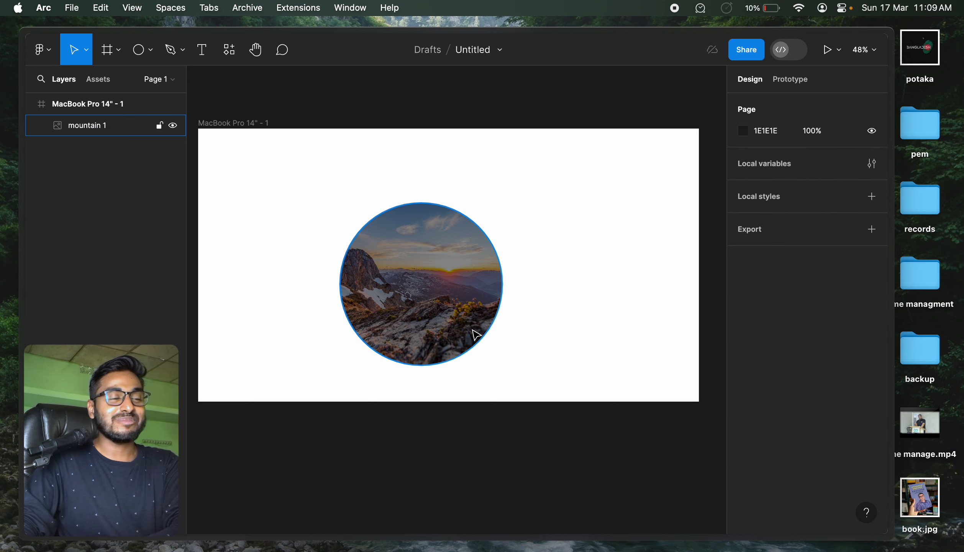
Enlarge the circular mountain picture proportionally to about 613 × 613 and move it up within the frame.
{"action": "left_click", "coordinate": [473, 334]}
{"action": "left_click_drag", "start_coordinate": [503, 365], "coordinate": [539, 374]}
{"action": "left_click_drag", "start_coordinate": [493, 314], "coordinate": [481, 263]}
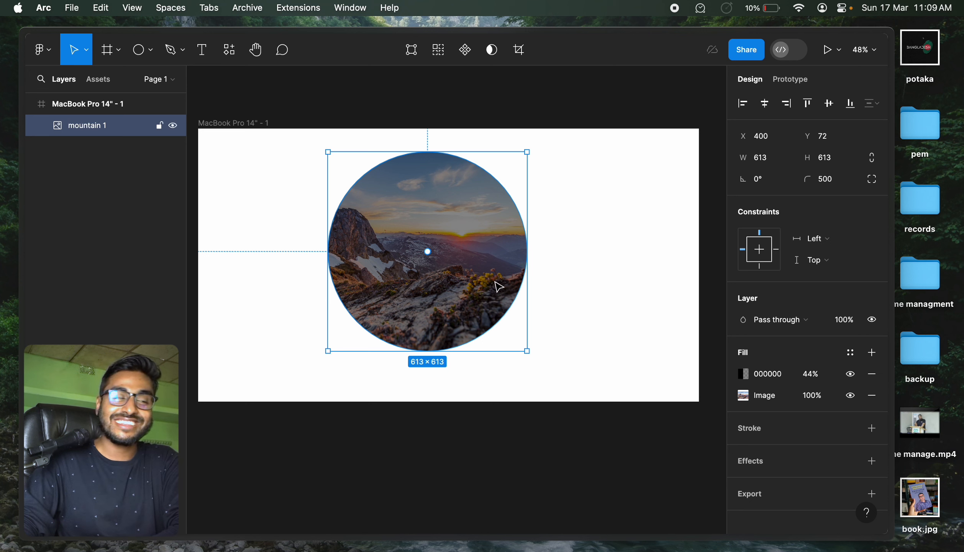
Delete the circular mountain picture from the MacBook Pro frame.
{"action": "left_click", "coordinate": [584, 254]}
{"action": "left_click", "coordinate": [430, 286]}
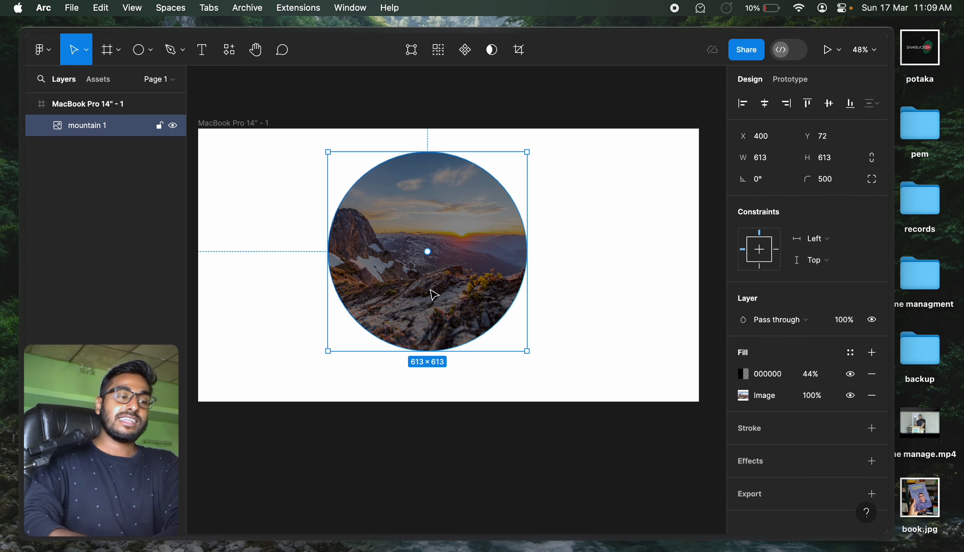
{"action": "key", "text": "Delete"}
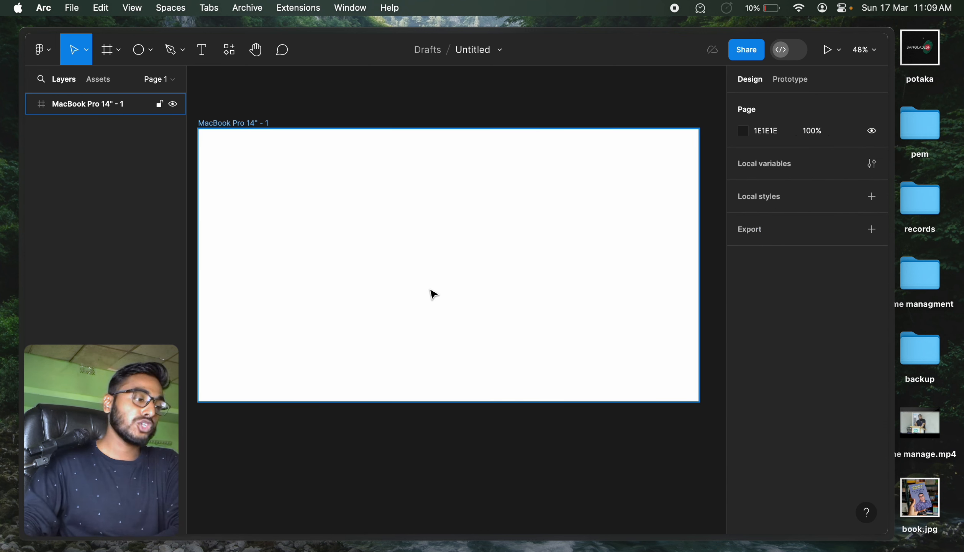
Place the portrait 107248530_...0940_n.jpeg from the backup folder of my stuff in the frame, about 625 × 625, near the centre.
{"action": "left_click", "coordinate": [123, 57]}
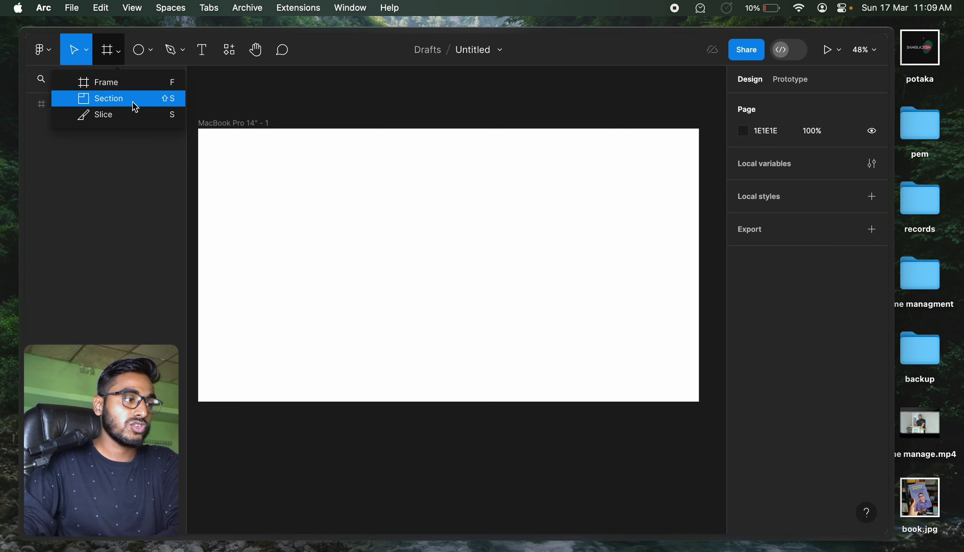
{"action": "left_click", "coordinate": [147, 58]}
{"action": "left_click", "coordinate": [144, 177]}
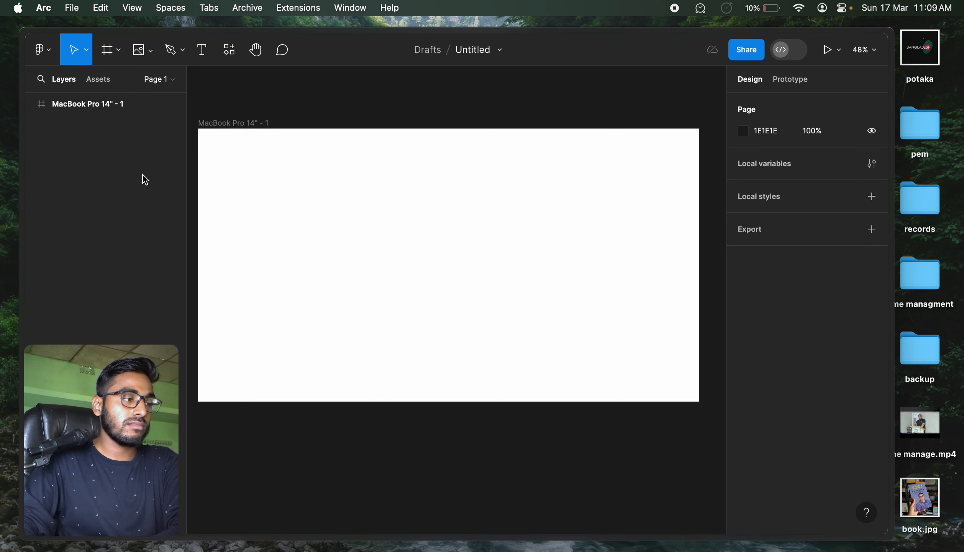
{"action": "left_click", "coordinate": [242, 320]}
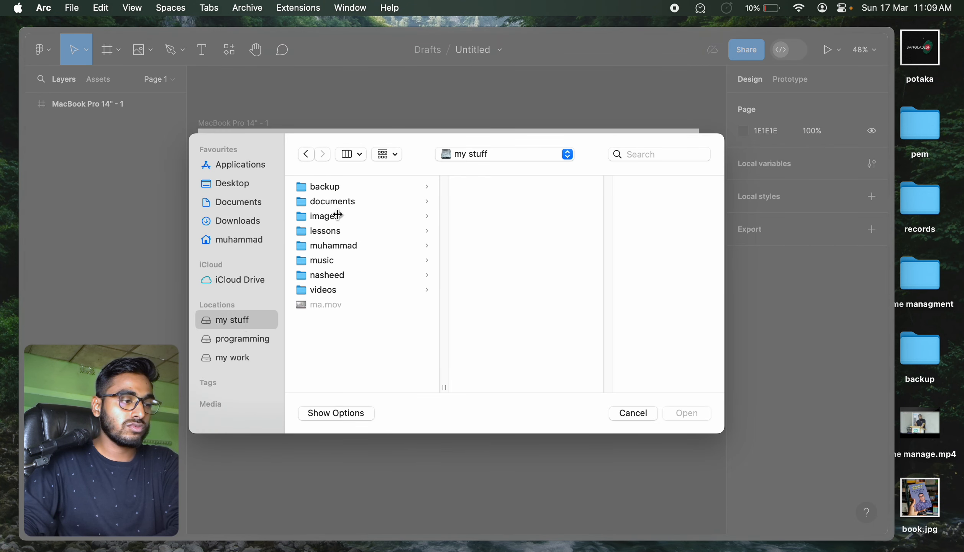
{"action": "left_click", "coordinate": [341, 188]}
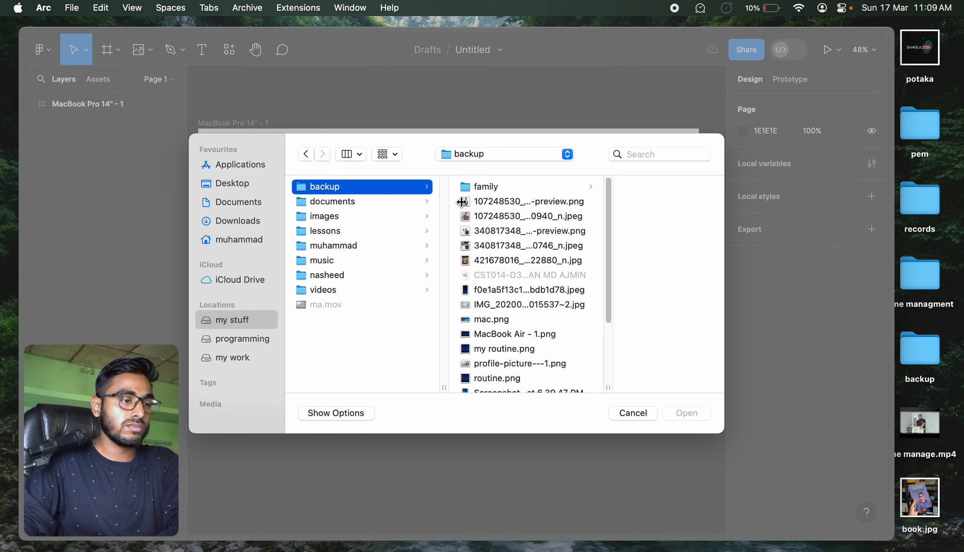
{"action": "left_click", "coordinate": [491, 216]}
{"action": "left_click", "coordinate": [683, 414]}
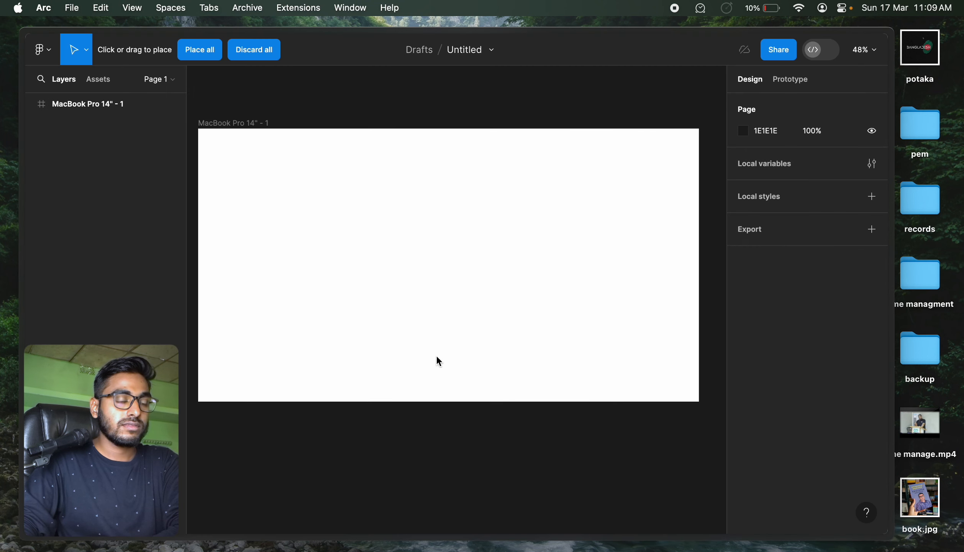
{"action": "left_click_drag", "start_coordinate": [280, 149], "coordinate": [479, 327]}
{"action": "left_click_drag", "start_coordinate": [393, 177], "coordinate": [453, 192]}
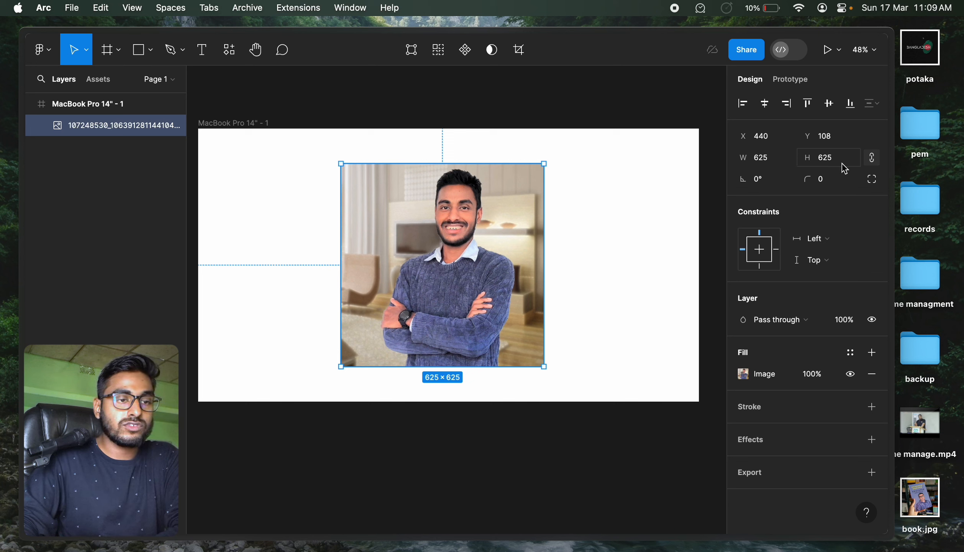
Set the portrait photo's corner radius to 500 to make it circular, and deselect it.
{"action": "left_click", "coordinate": [839, 179]}
{"action": "type", "text": "500"}
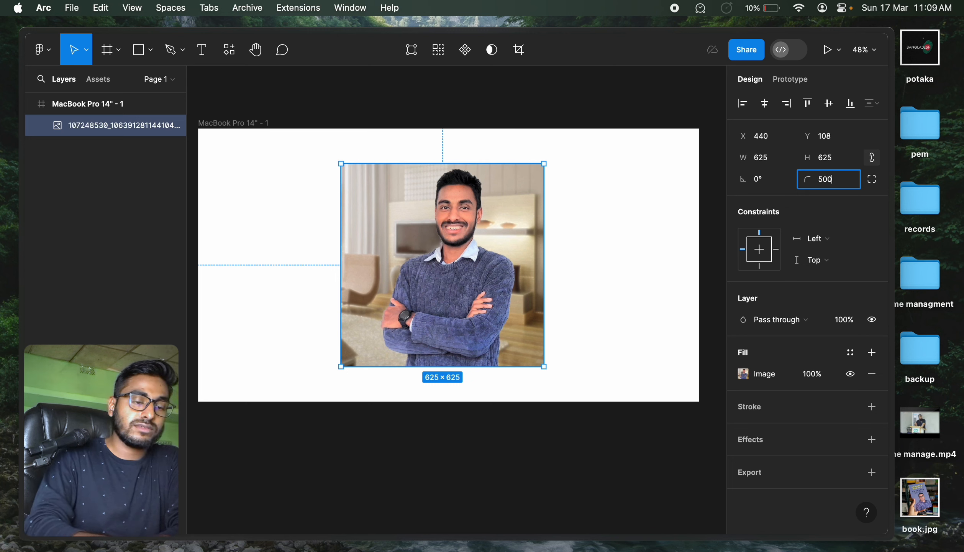
{"action": "key", "text": "Return"}
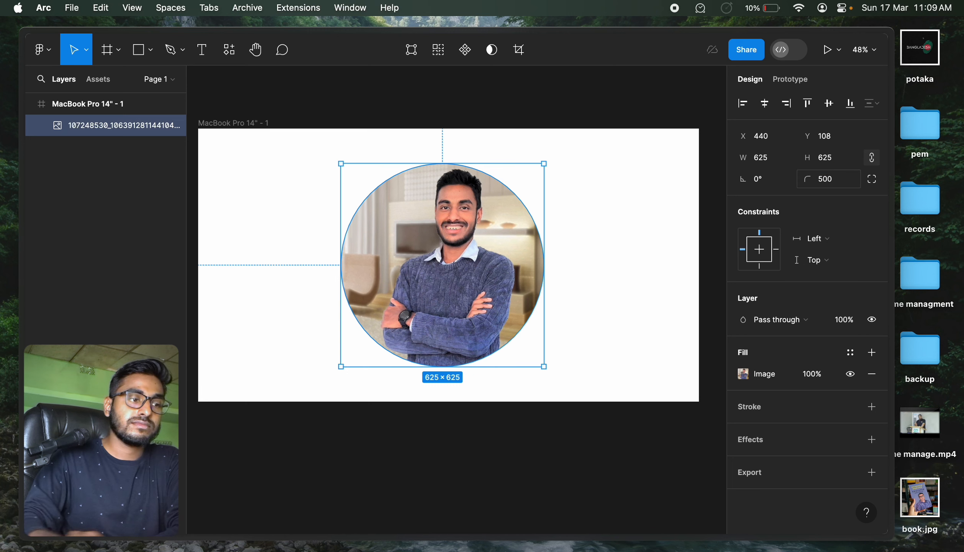
{"action": "left_click", "coordinate": [625, 394]}
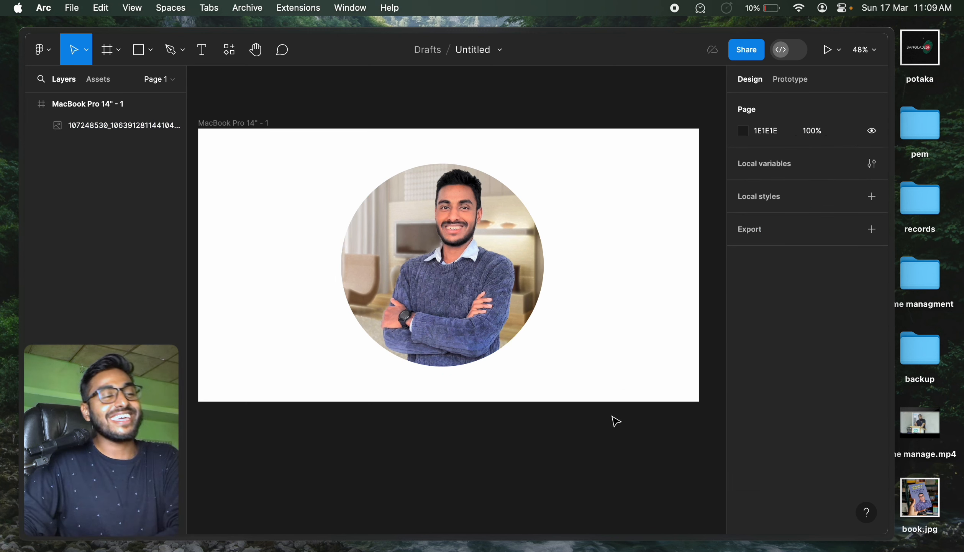
Delete the circular portrait photo from the MacBook Pro frame.
{"action": "left_click", "coordinate": [505, 292]}
{"action": "left_click", "coordinate": [611, 431]}
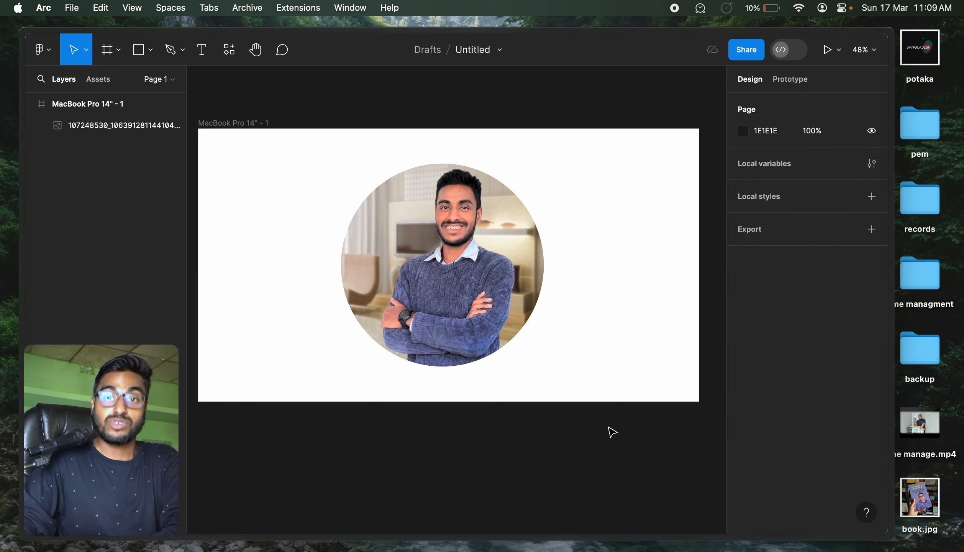
{"action": "left_click", "coordinate": [477, 314]}
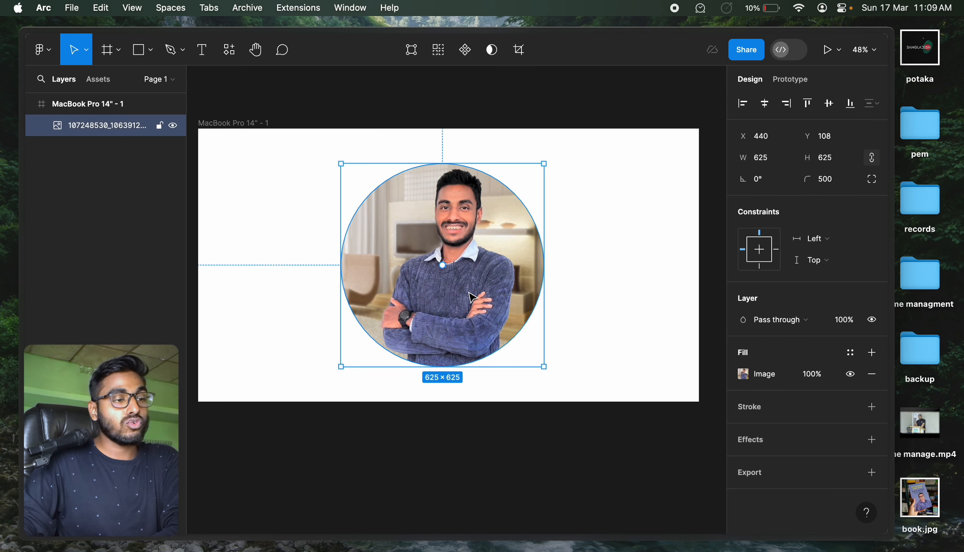
{"action": "key", "text": "Delete"}
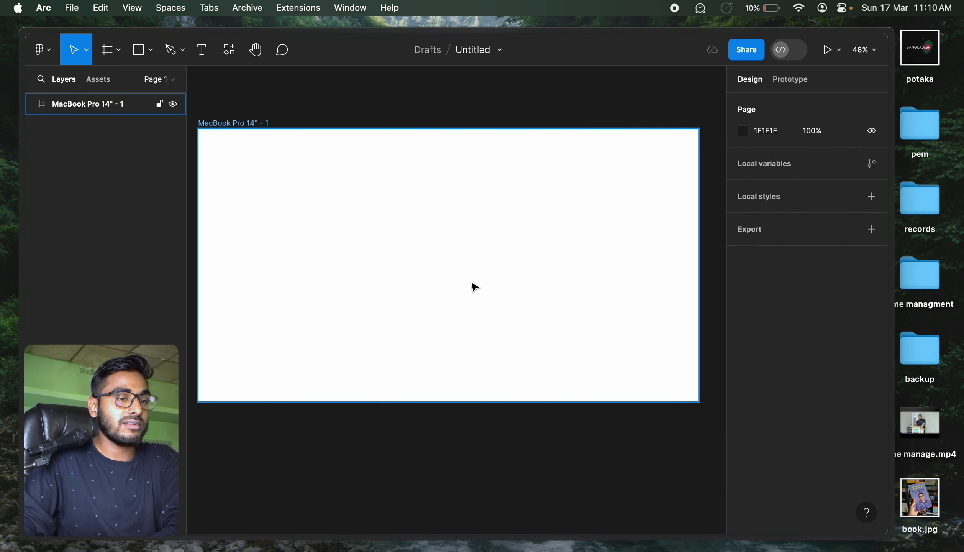